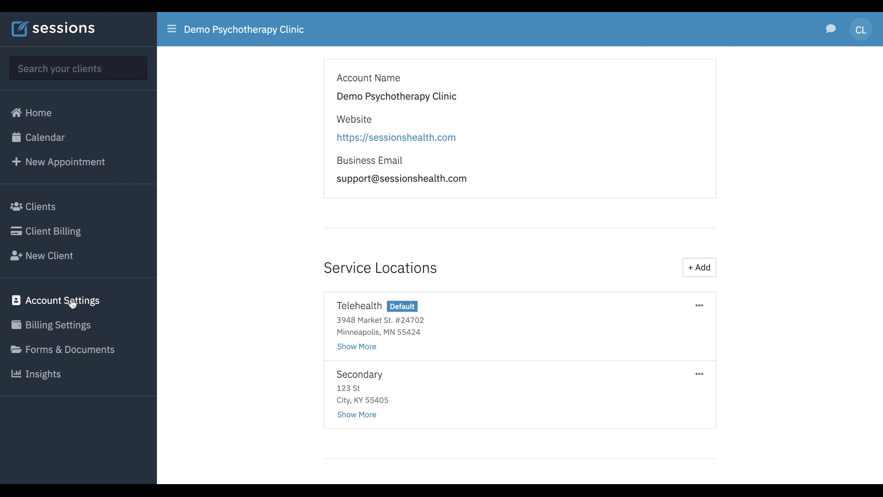
scroll(244, 248, up, 7)
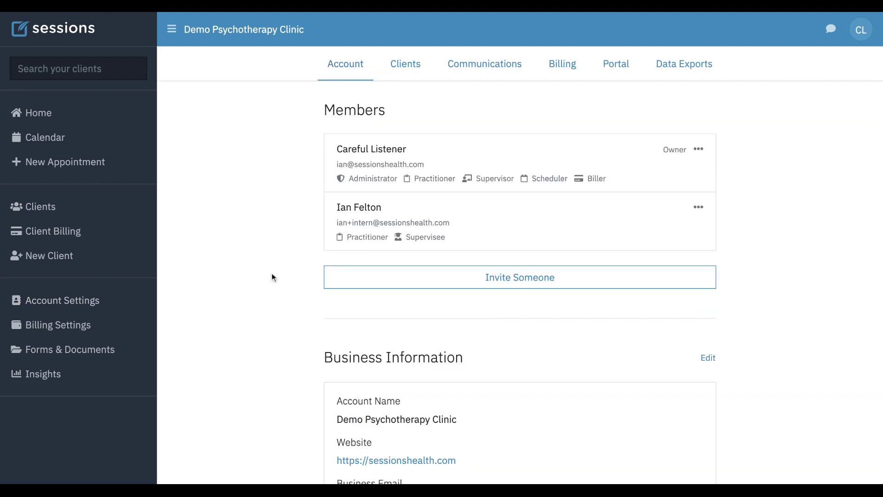
scroll(272, 276, down, 4)
scroll(273, 277, down, 4)
scroll(272, 276, up, 1)
scroll(271, 276, down, 2)
scroll(457, 127, down, 2)
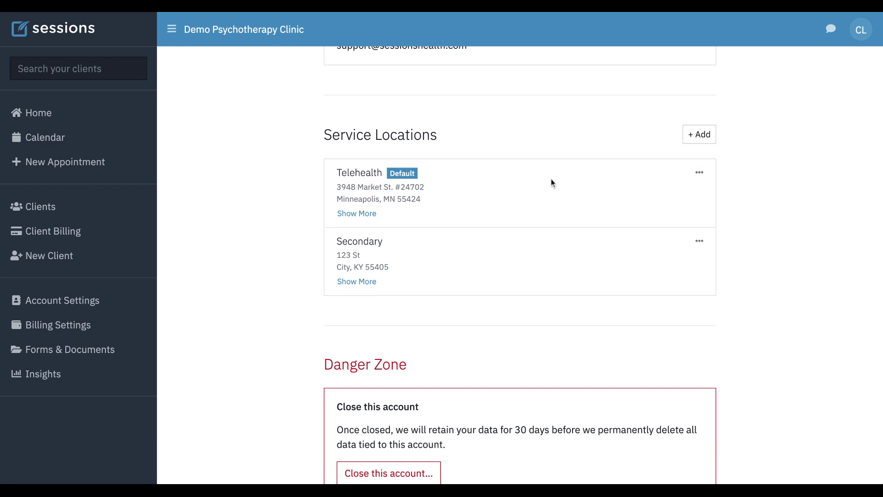
click(699, 175)
click(633, 199)
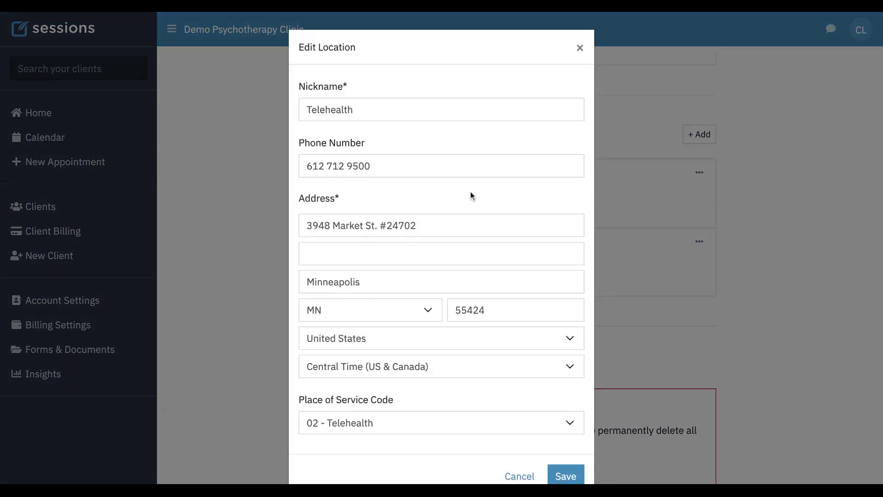
scroll(470, 190, down, 1)
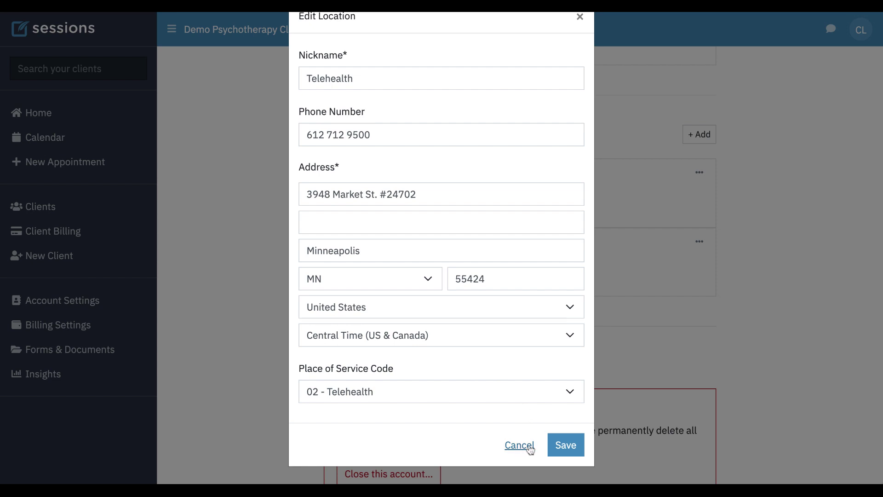
click(520, 445)
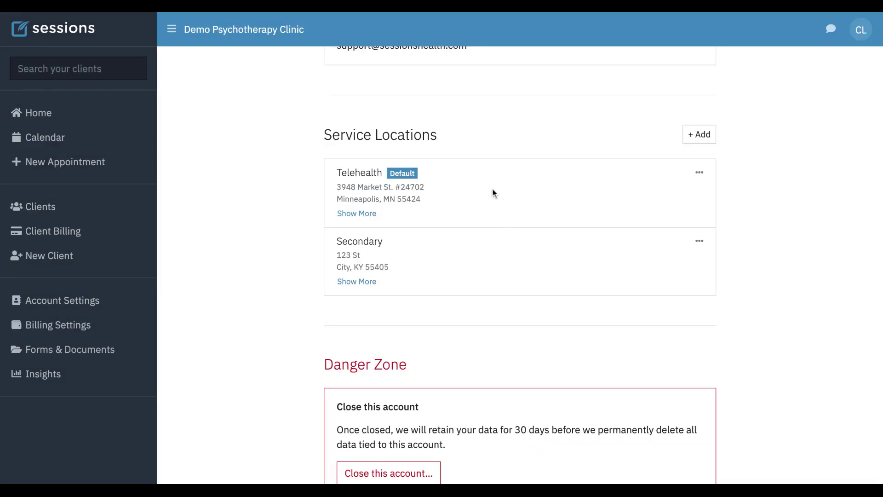
Start a new calendar event on Tue Dec 27, 2022 at 10am.
click(48, 139)
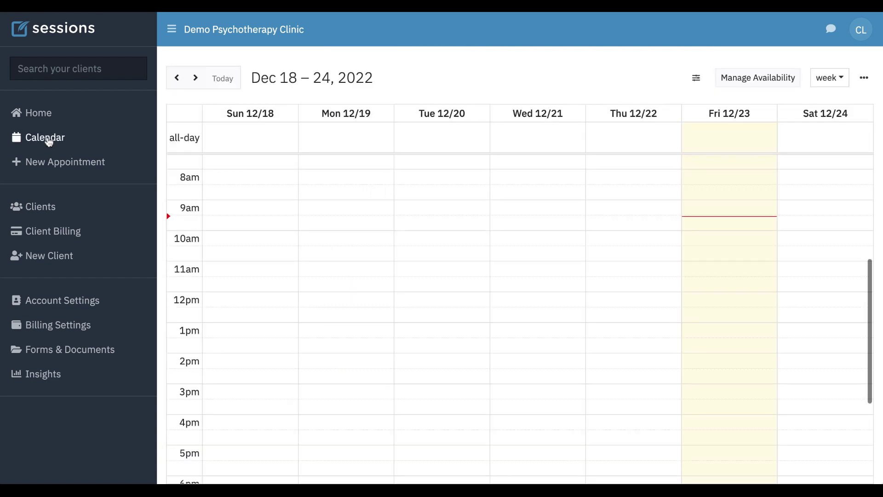
click(196, 79)
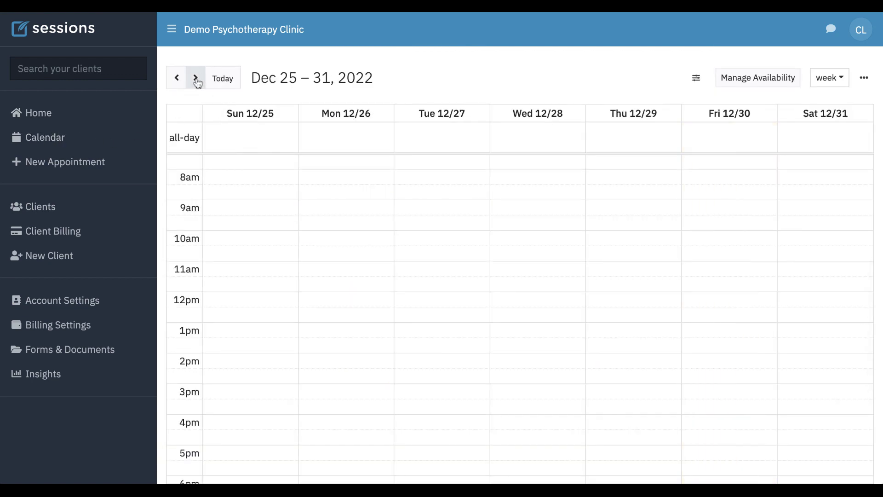
click(437, 242)
Select the client for the new session and scroll down to the URL field.
click(174, 158)
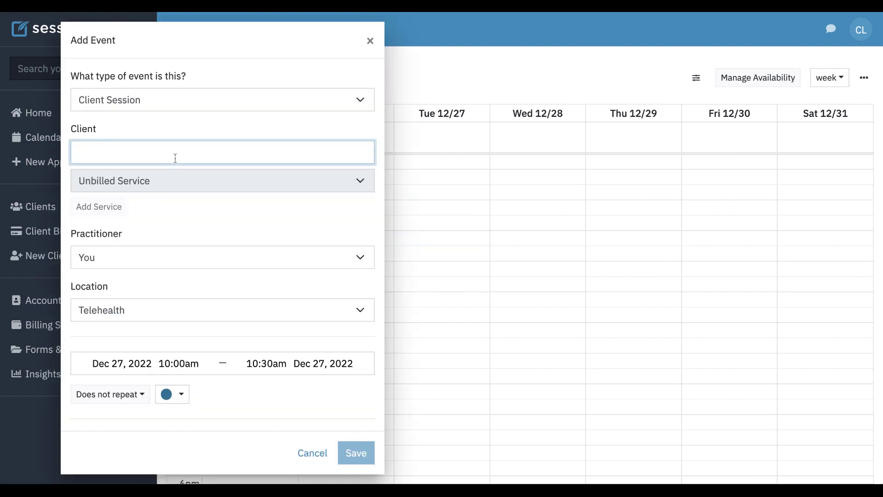
text(good Person)
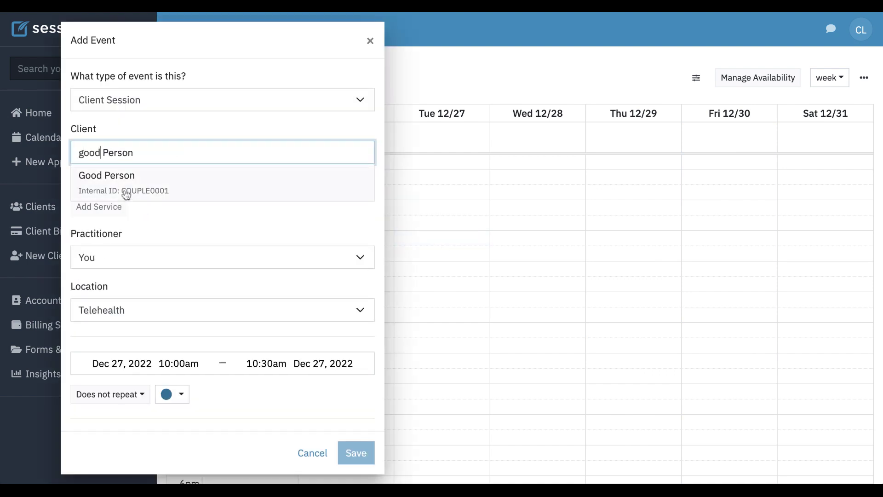
click(127, 190)
scroll(205, 250, down, 2)
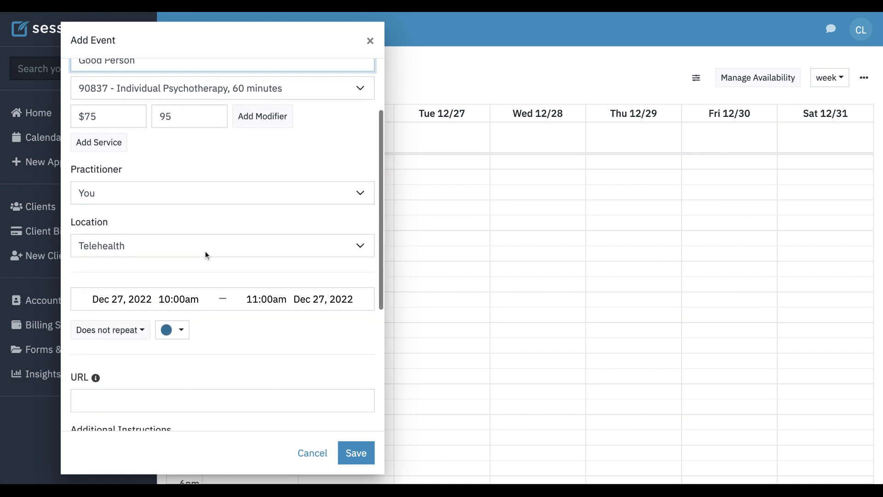
scroll(205, 252, down, 3)
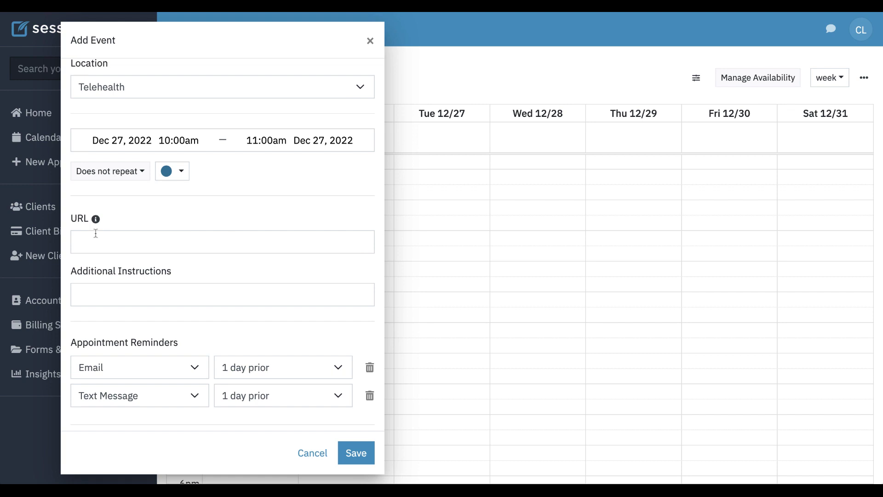
mouse_move(97, 220)
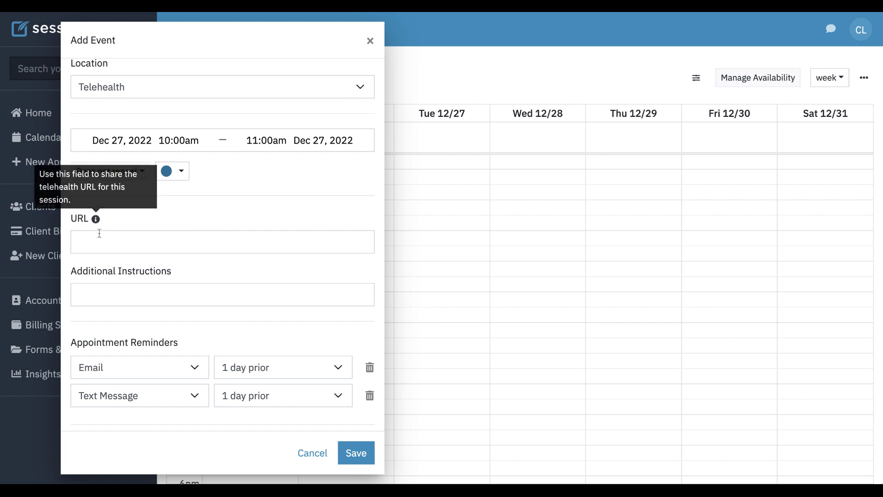
click(102, 241)
text(https://)
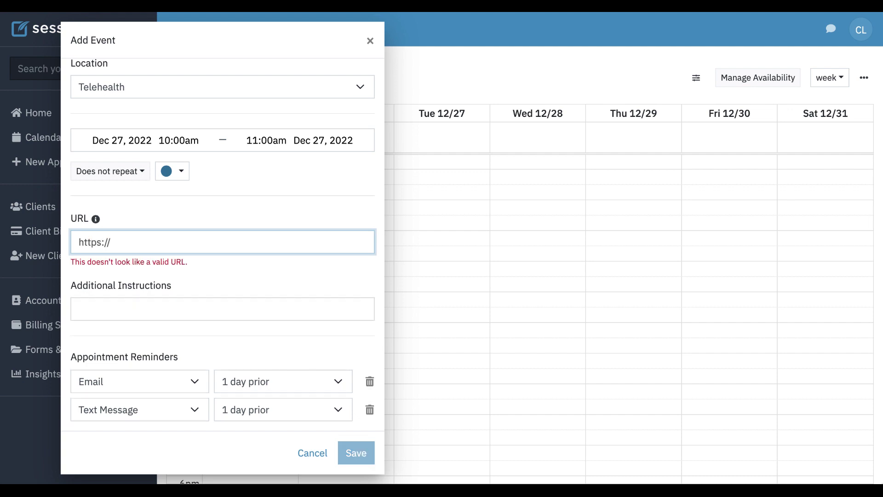
text(doxy.me/sessionshealth)
click(117, 295)
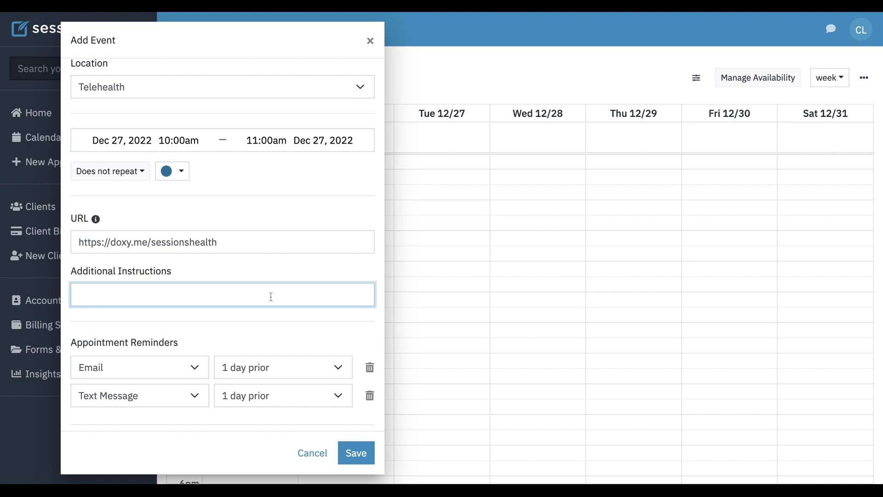
click(357, 453)
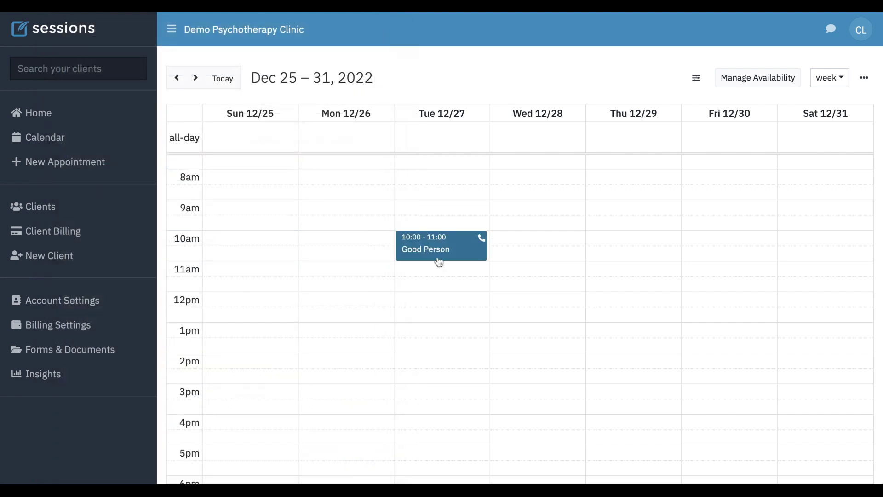
Go to Account Settings > Communications and show the reminder email template's insertable variables.
click(75, 308)
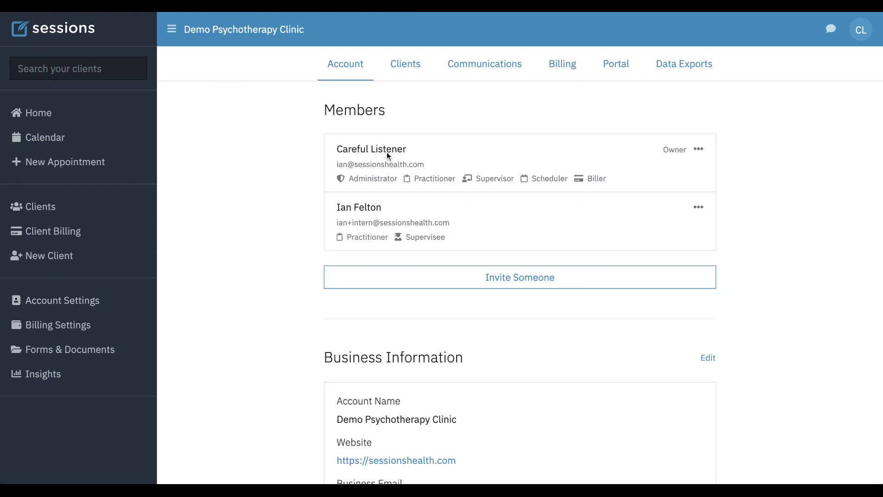
click(494, 68)
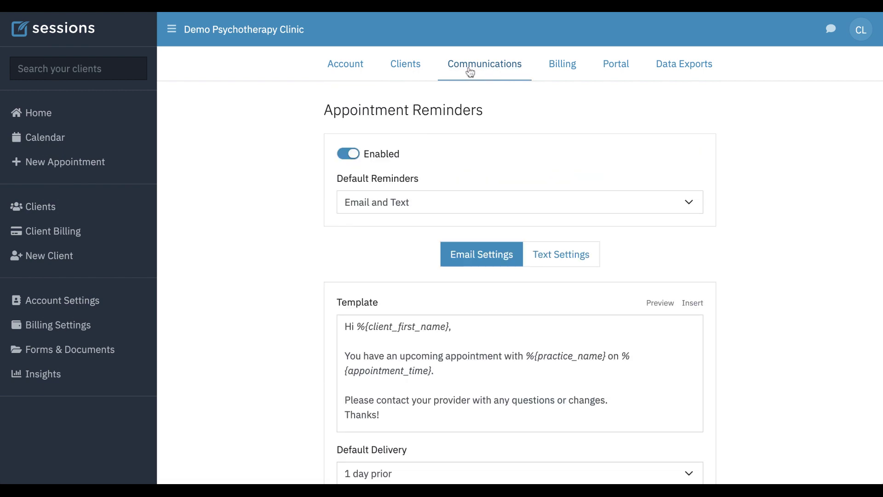
scroll(283, 285, down, 2)
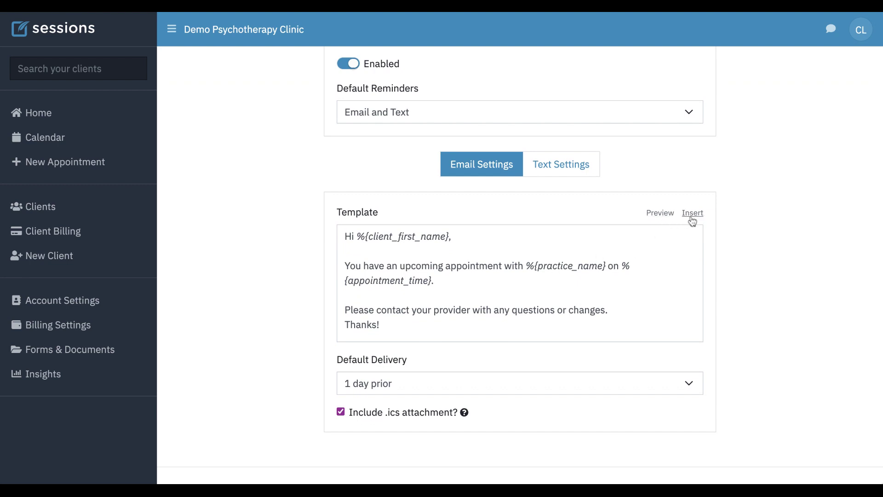
click(692, 220)
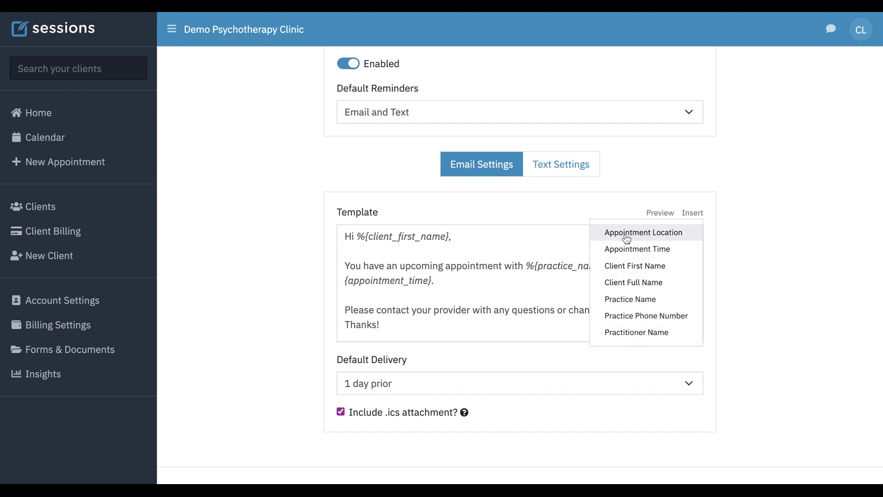
Insert %{appointment_location} on a new line after the appointment time sentence in the reminder template.
click(482, 280)
key(Return)
key(Return)
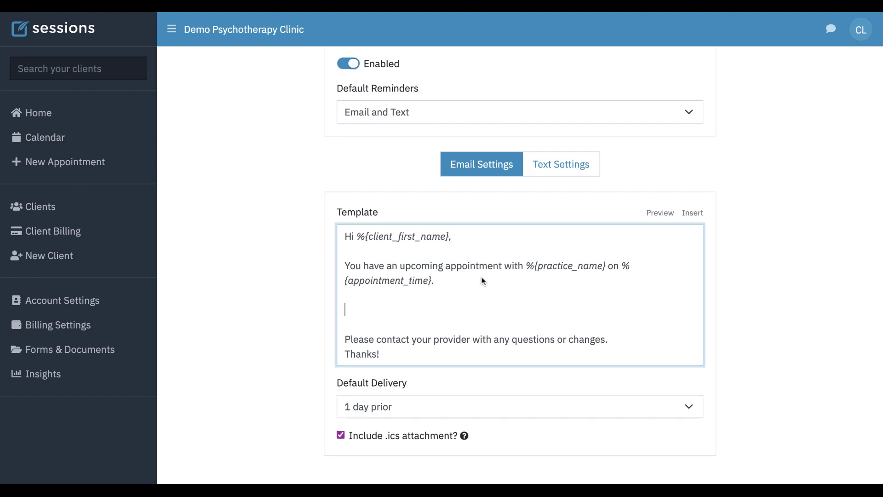
click(692, 213)
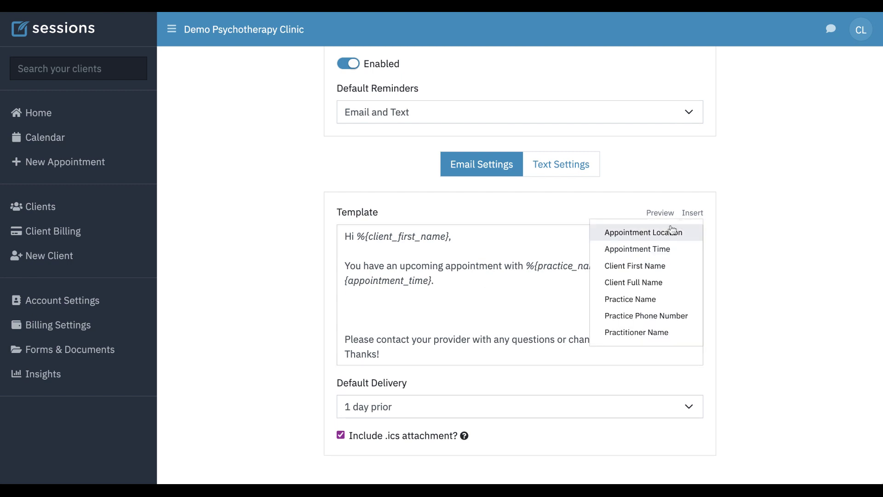
click(661, 233)
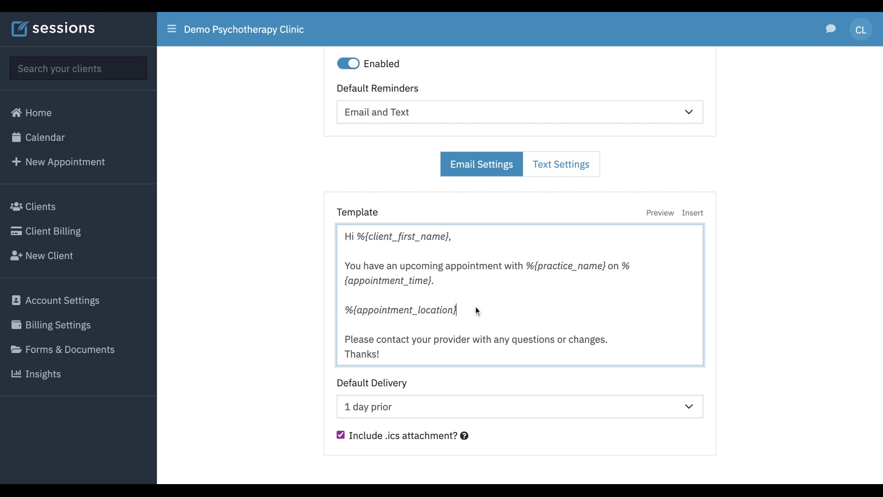
click(277, 329)
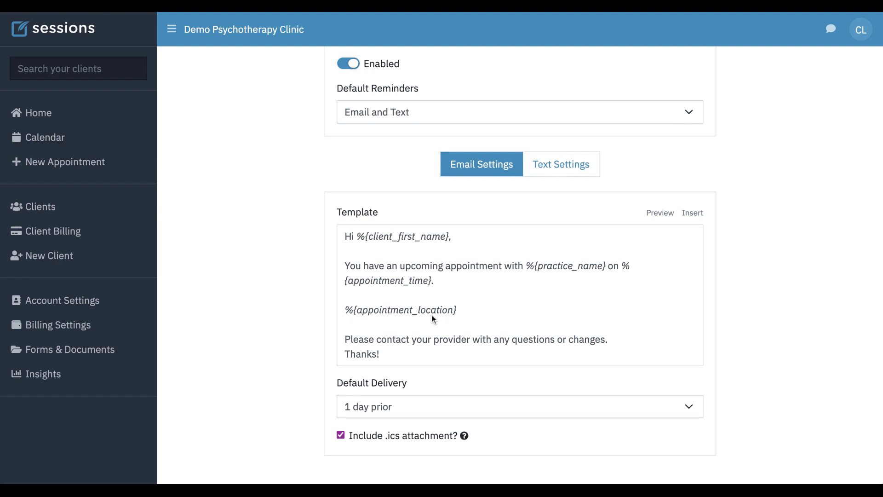
click(660, 213)
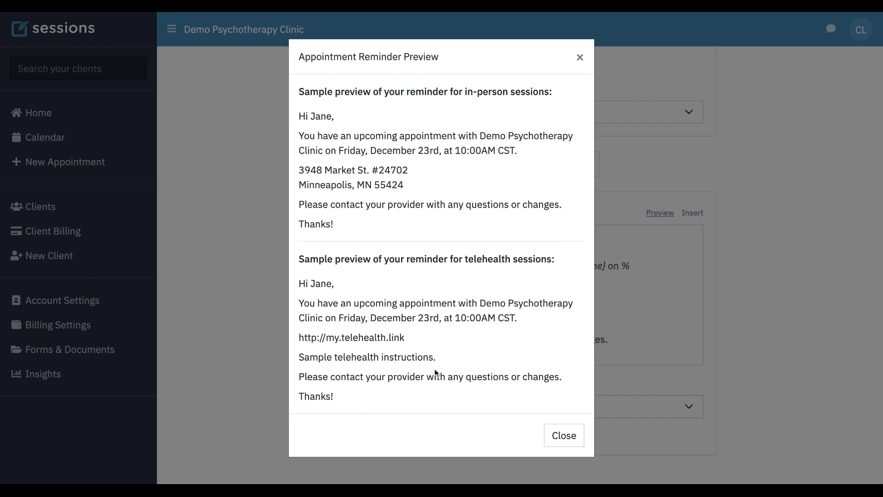
click(569, 437)
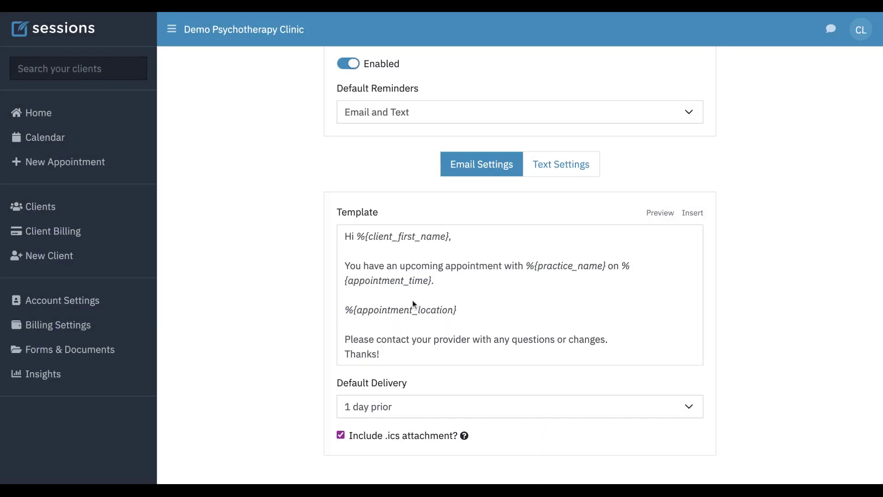